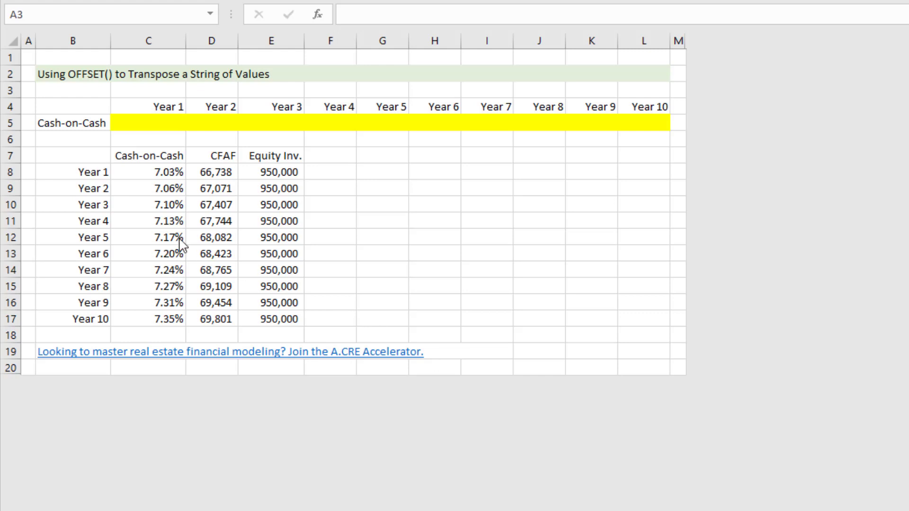
Link the Year 1 cell C5 to C8 so it shows 7.03%.
drag(143, 172, 163, 320)
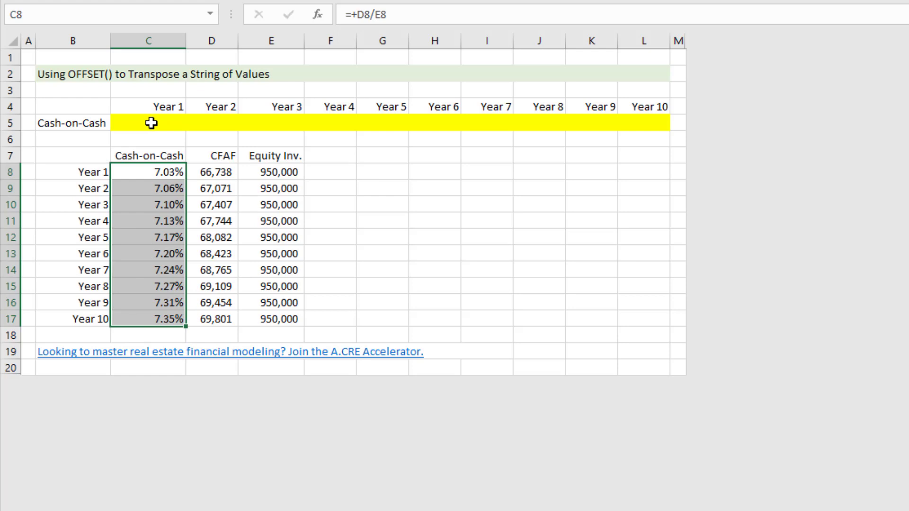
drag(151, 124, 626, 124)
click(180, 167)
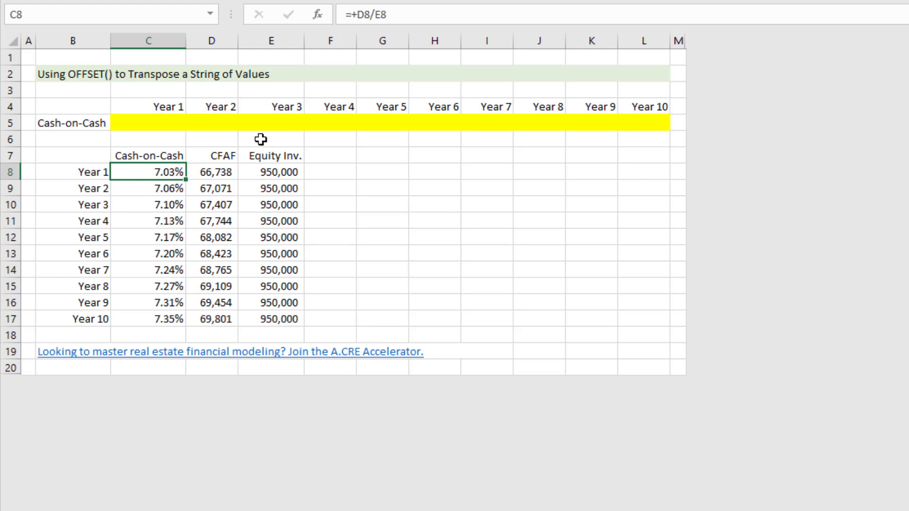
click(173, 117)
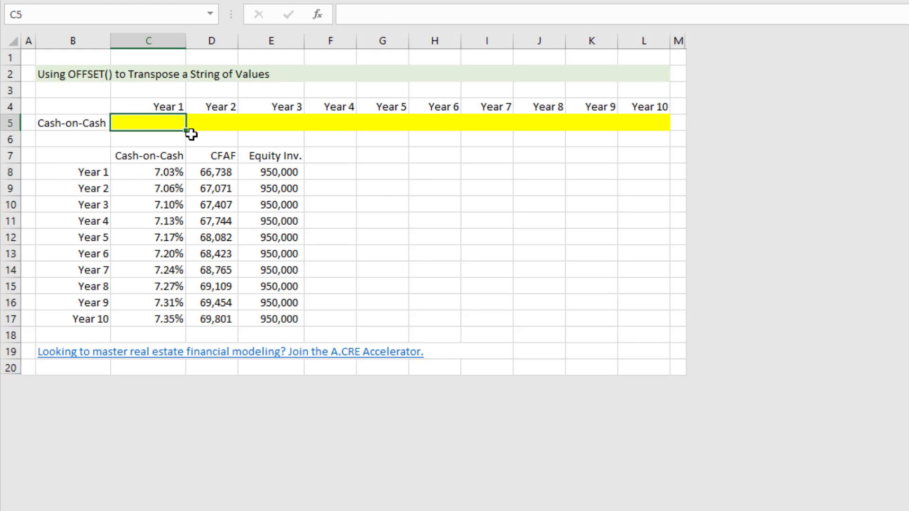
text(=)
key(Down)
key(Down)
key(Down)
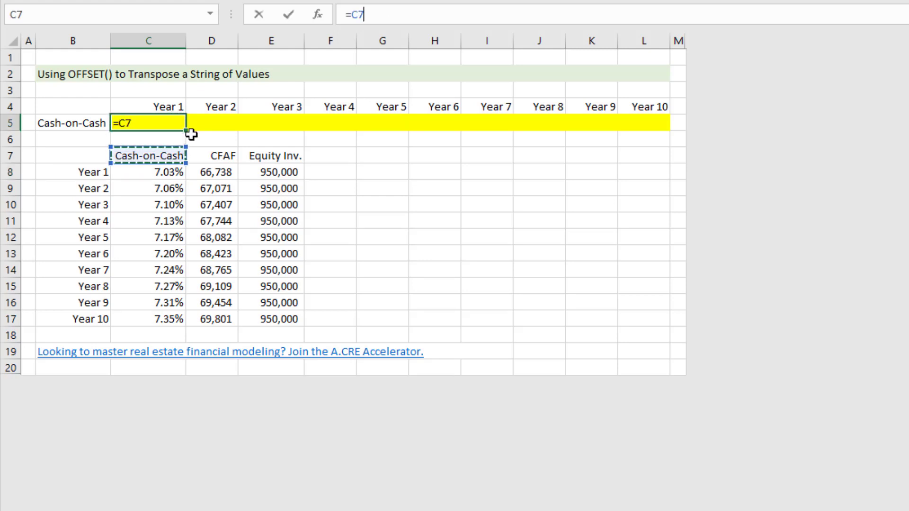
key(Return)
key(Up)
key(Left)
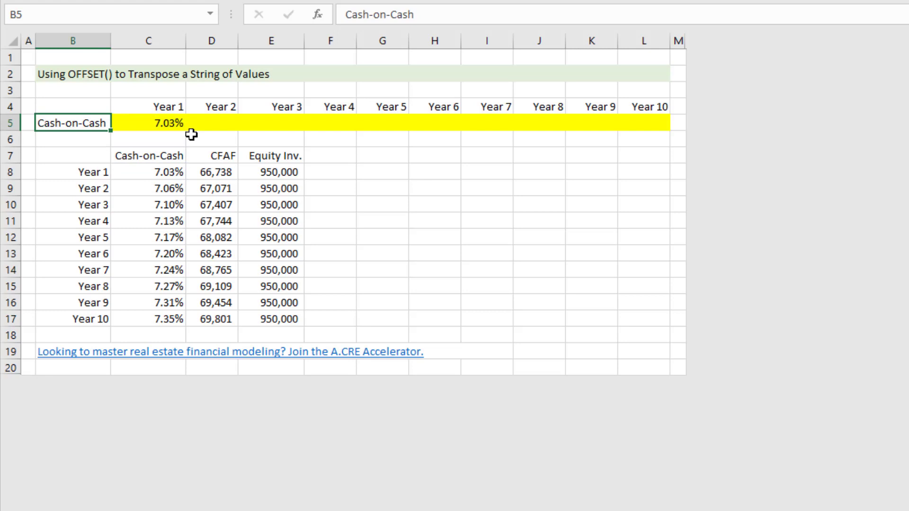
Review the column C values and confirm C5's formula points to C8.
drag(170, 169, 161, 320)
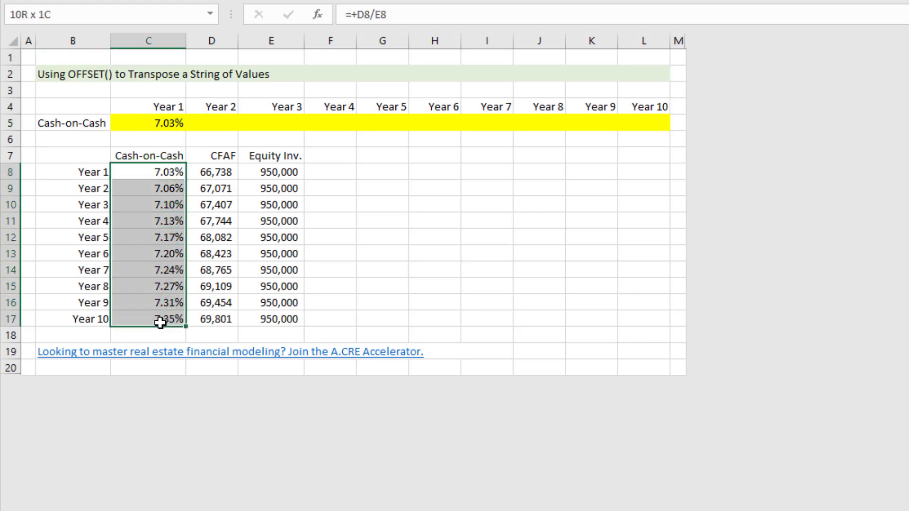
click(158, 171)
mouse_move(163, 122)
mouse_down()
mouse_move(559, 122)
mouse_move(160, 116)
mouse_move(177, 125)
mouse_up()
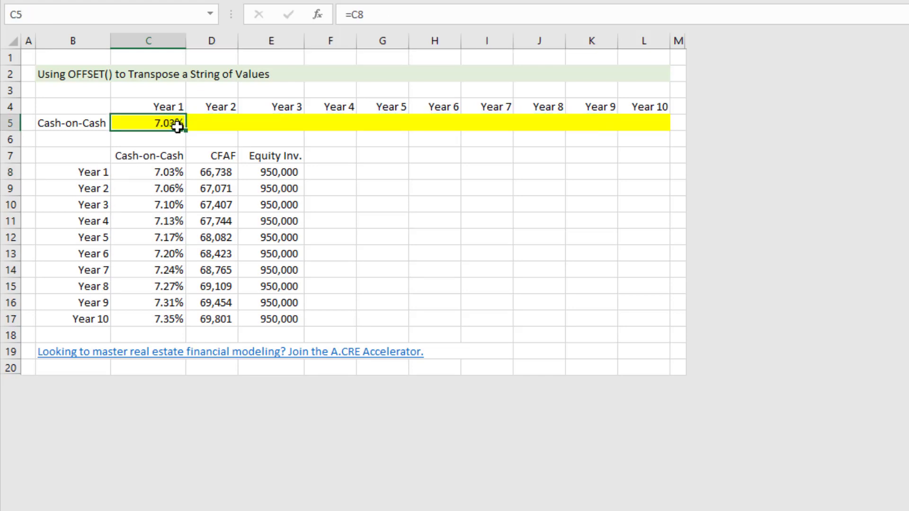
key(F2)
key(Return)
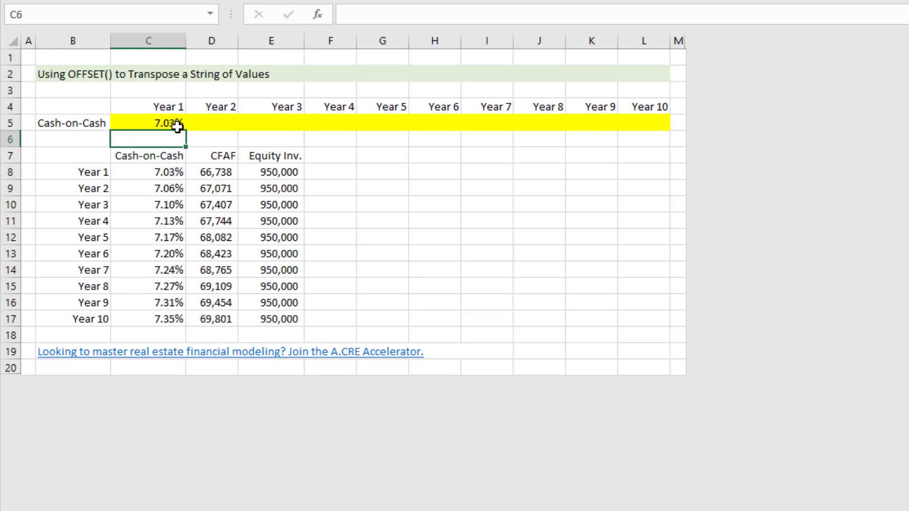
key(Up)
key(Right)
Link the Year 2 cell D5 to C9 so it shows 7.06%.
text(=)
key(Left)
key(Down)
key(Down)
key(Down)
key(Down)
key(Return)
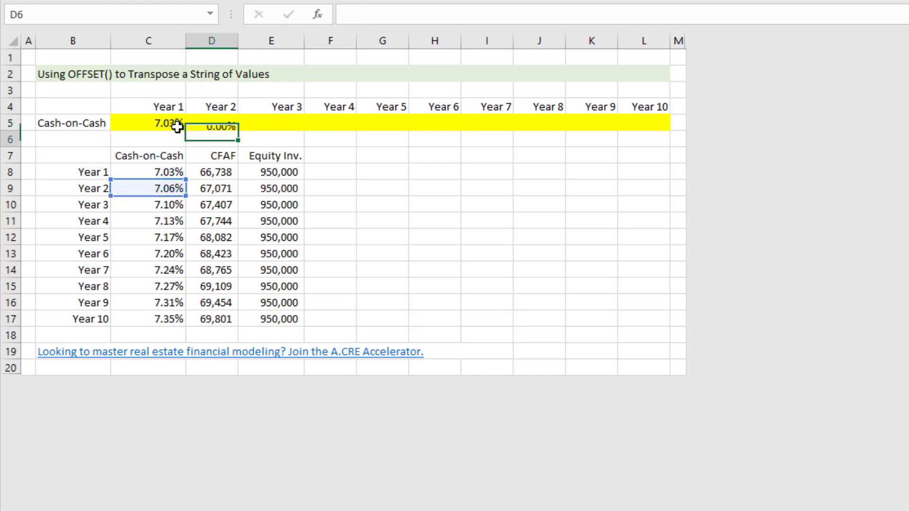
key(Up)
key(Right)
Link the Year 3 cell E5 to C10 so it shows 7.10%.
text(=)
key(Left)
key(Down)
key(Down)
key(Down)
key(Left)
key(Down)
key(Down)
key(Return)
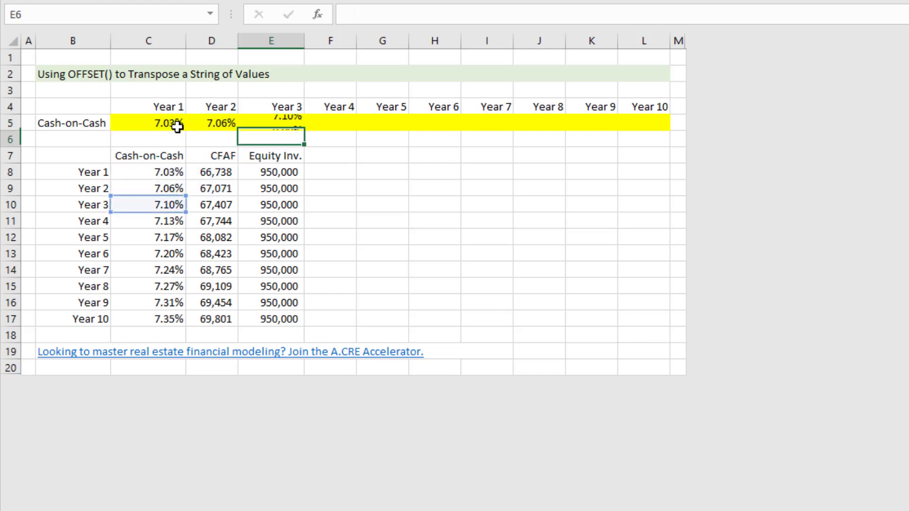
key(Up)
key(Right)
Link the Year 4 cell F5 to C11 so it shows 7.13%.
text(=)
key(Left)
key(Left)
key(Down)
key(Down)
key(Left)
key(Down)
key(Left)
key(Down)
key(Down)
key(Right)
key(Down)
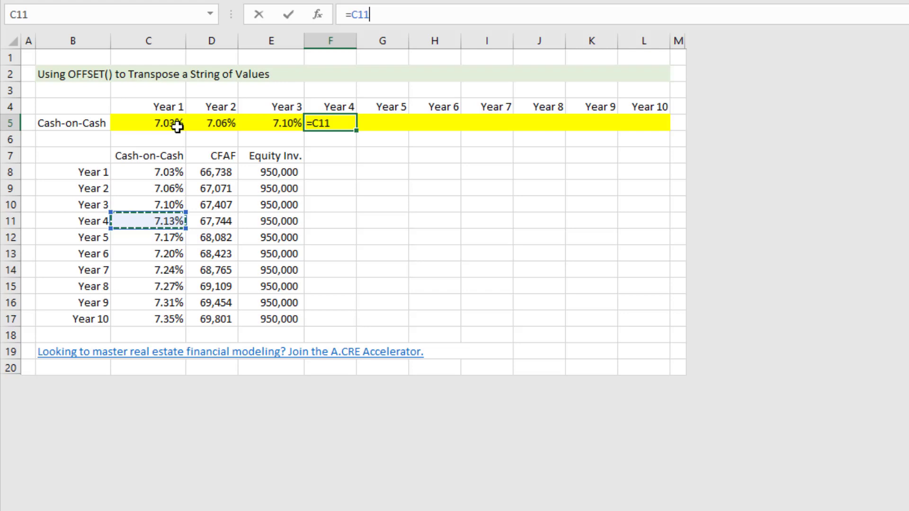
key(Return)
key(Up)
key(Right)
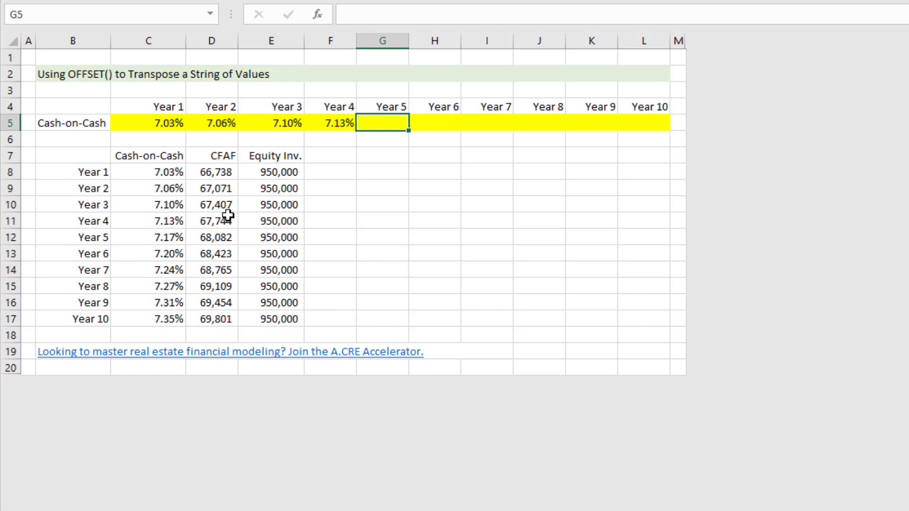
drag(138, 124, 290, 124)
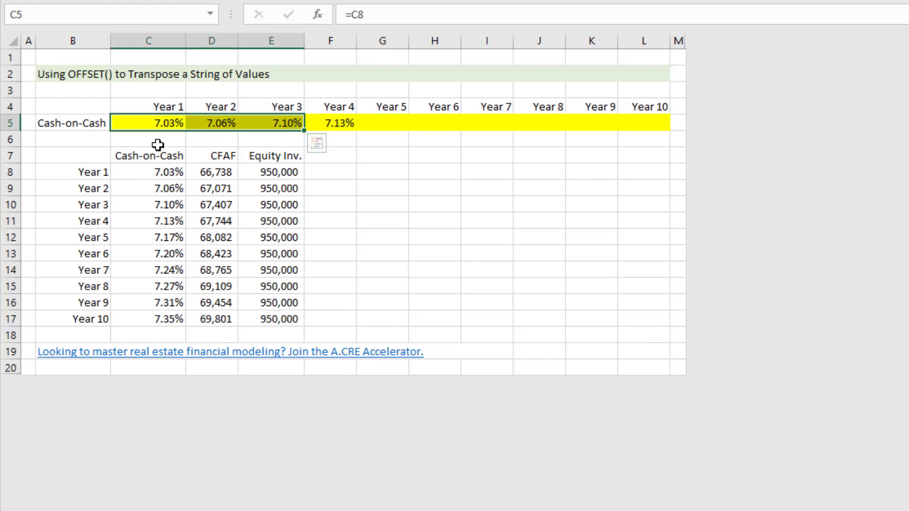
click(223, 154)
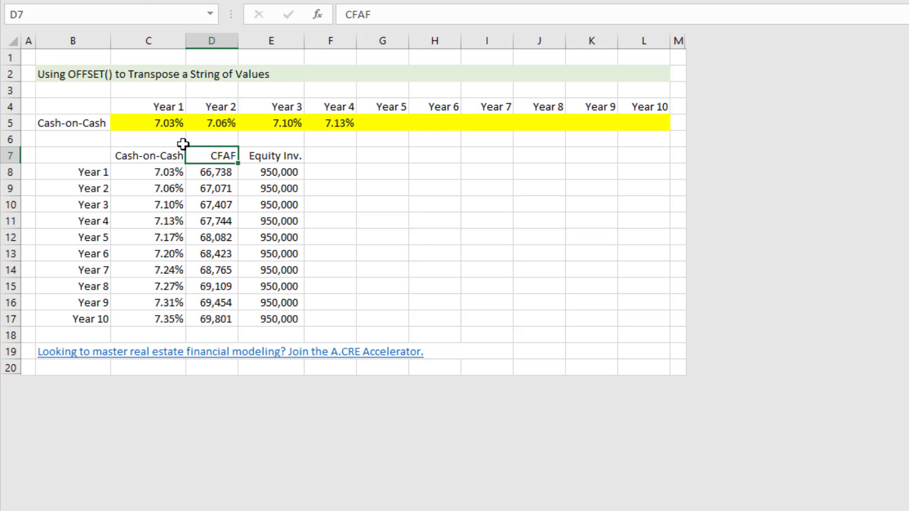
Delete the manually linked 7.03%–7.13% values from C5:F5.
click(183, 143)
key(Up)
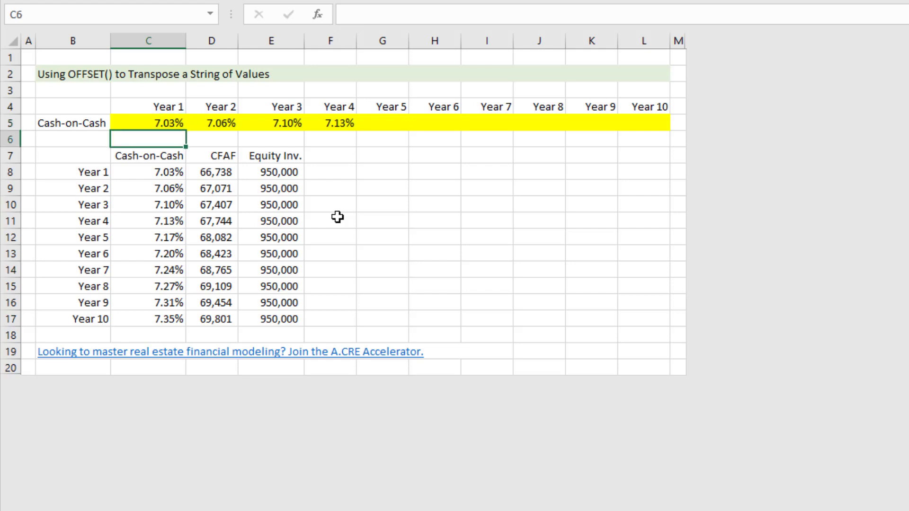
key(Up)
key(shift+Right)
key(shift+Right)
key(shift+Right)
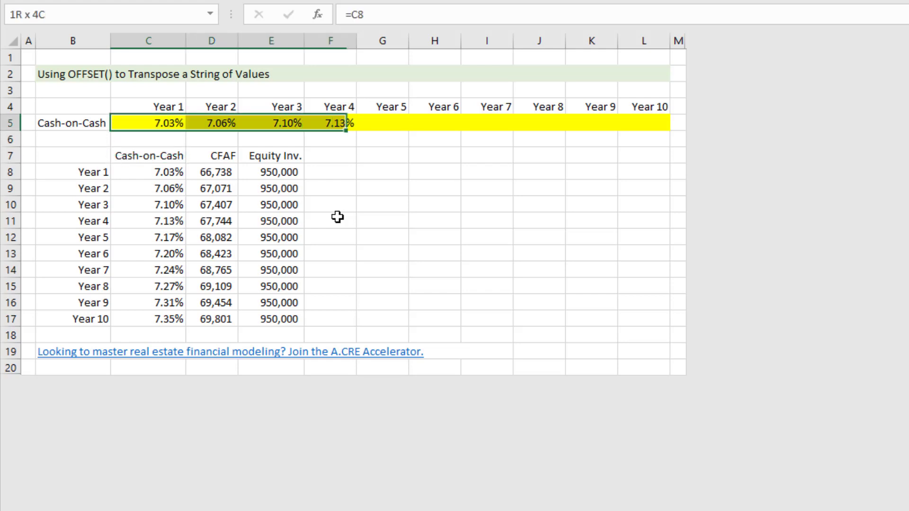
key(Delete)
key(Down)
key(Up)
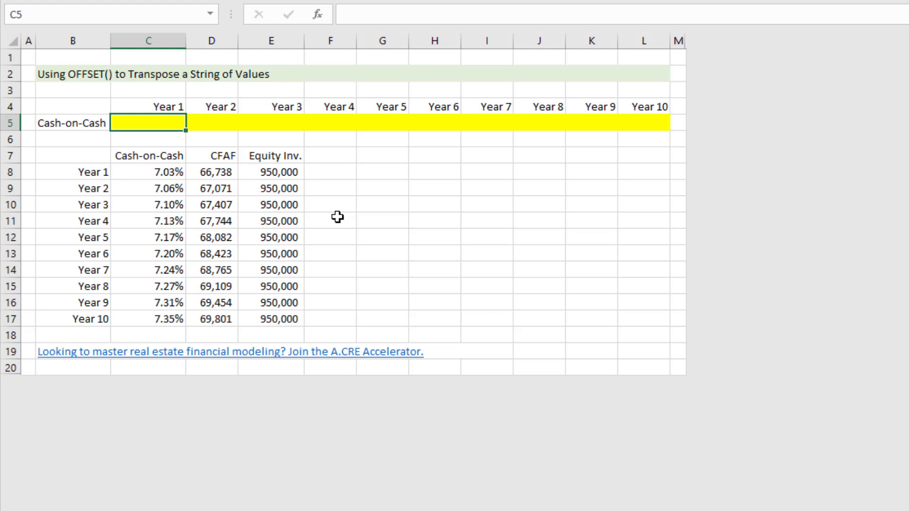
text(=)
key(Escape)
key(Up)
key(shift+Right)
key(shift+Right)
key(shift+Right)
key(shift+Right)
key(shift+Right)
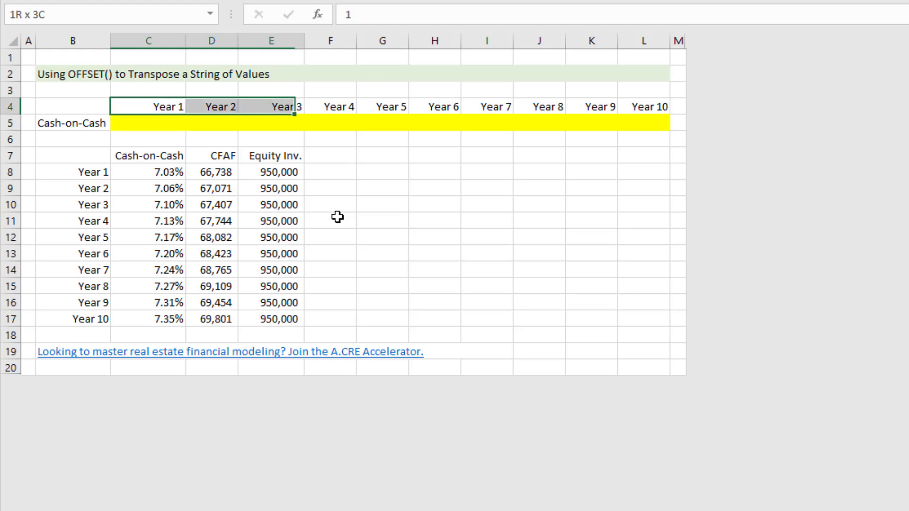
key(shift+Right)
key(shift+Right)
key(shift+Right)
key(shift+Right)
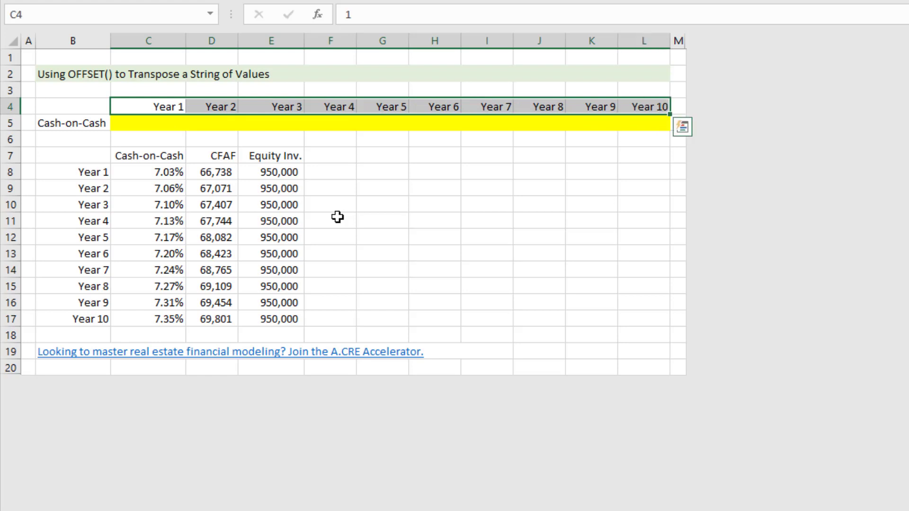
key(shift+Left)
key(shift+Left)
key(shift+Left)
key(shift+Left)
key(shift+Left)
key(shift+Left)
key(shift+Left)
key(shift+Left)
key(shift+Left)
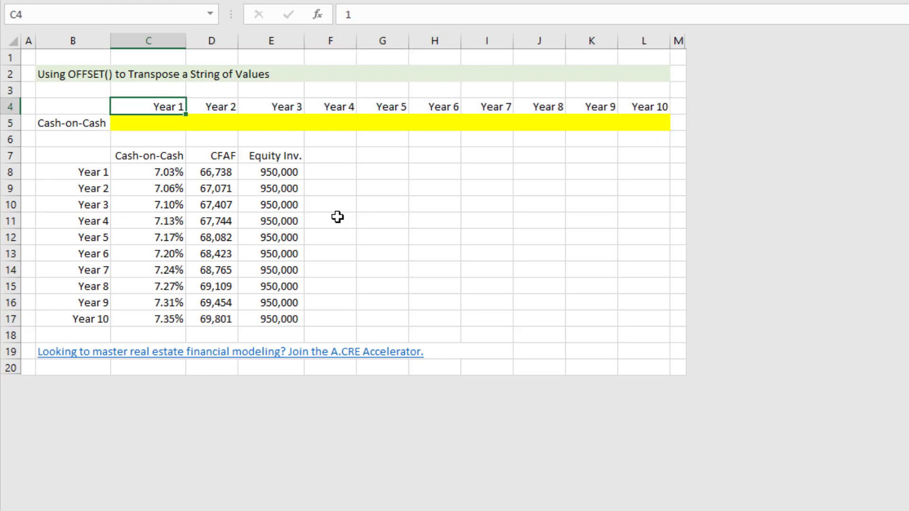
key(Right)
key(Right)
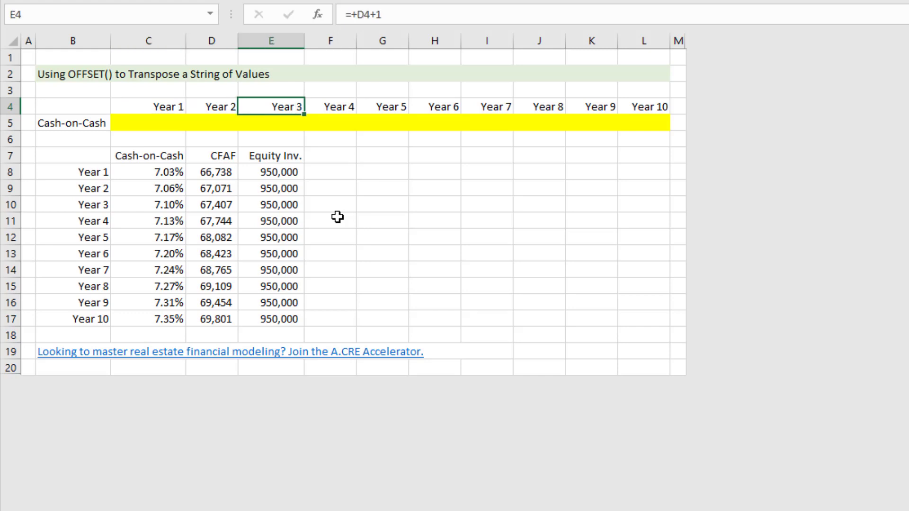
key(Right)
key(Right)
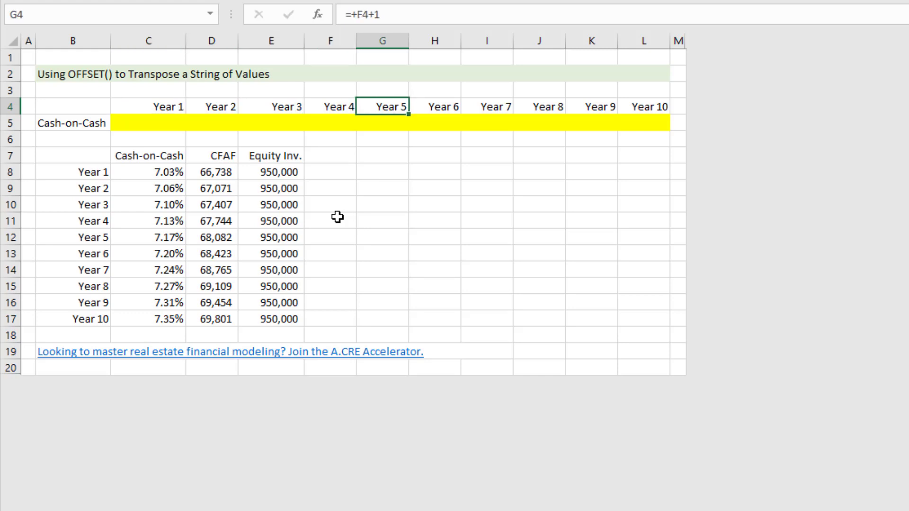
key(Left)
key(Left)
key(Left)
key(Left)
key(shift+Right)
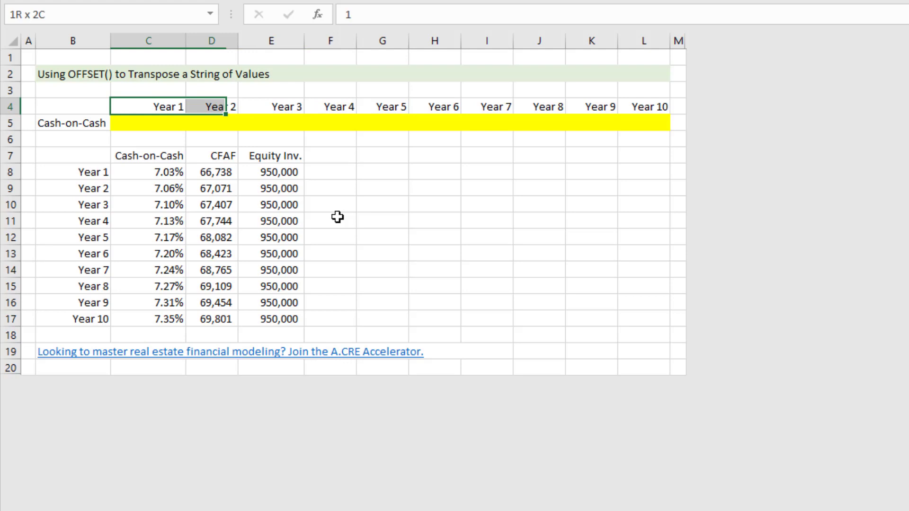
key(shift+Right)
key(shift+Right)
key(Left)
key(Left)
key(Right)
key(Right)
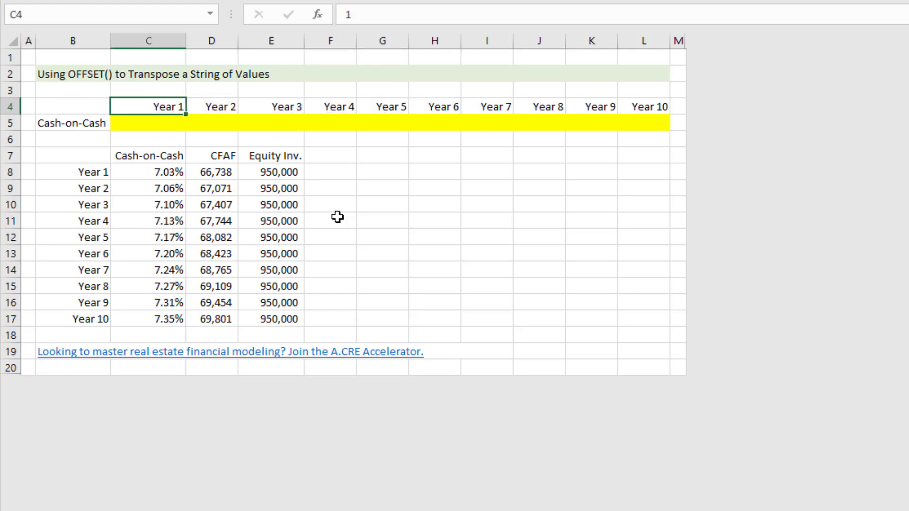
double_click(344, 14)
click(173, 106)
click(216, 106)
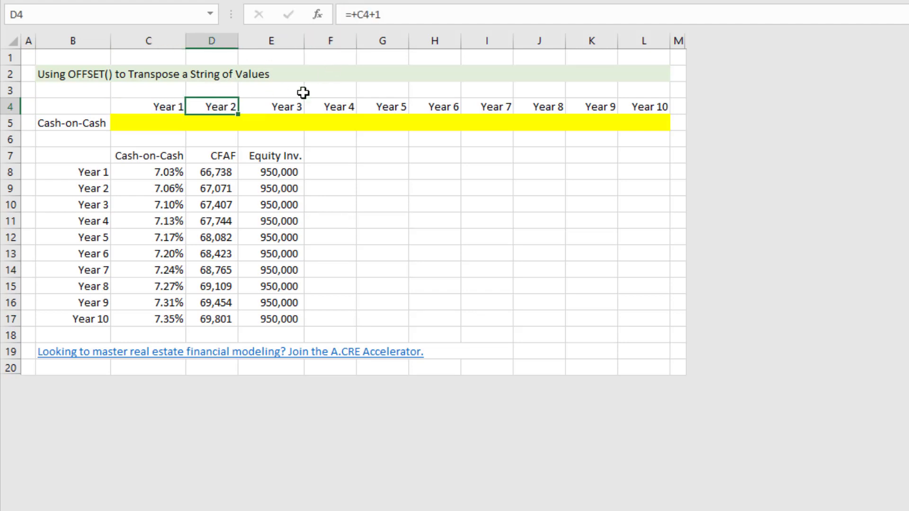
click(270, 109)
click(161, 105)
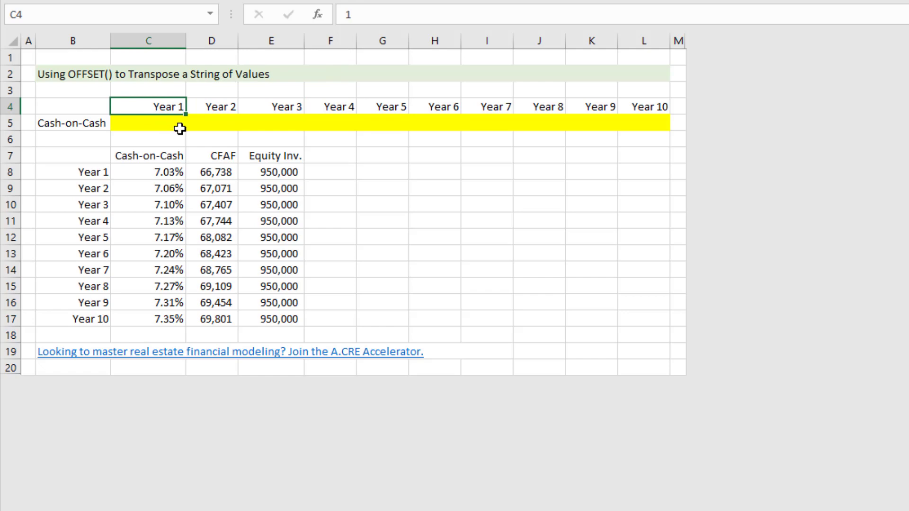
Apply the custom "Year" 0 number format to the year headers in row 4.
key(ctrl+1)
drag(241, 316, 255, 127)
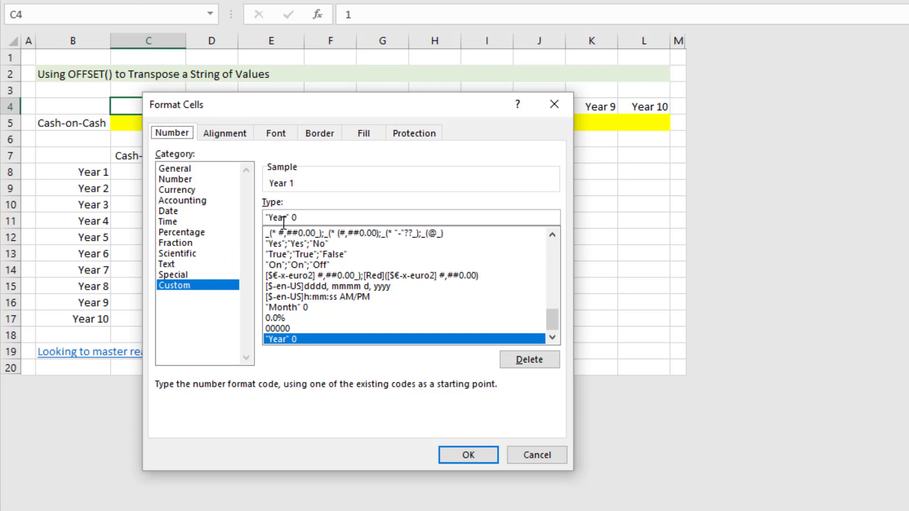
mouse_move(290, 217)
mouse_down()
mouse_move(264, 217)
mouse_move(297, 217)
mouse_up()
click(536, 459)
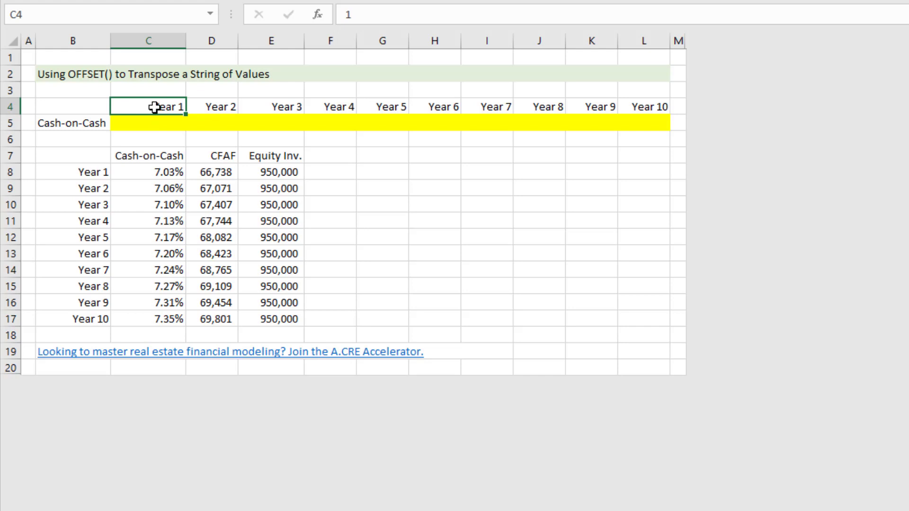
Check the +1 formulas behind the Year 2 and Year 3 headers, then select C5.
click(206, 108)
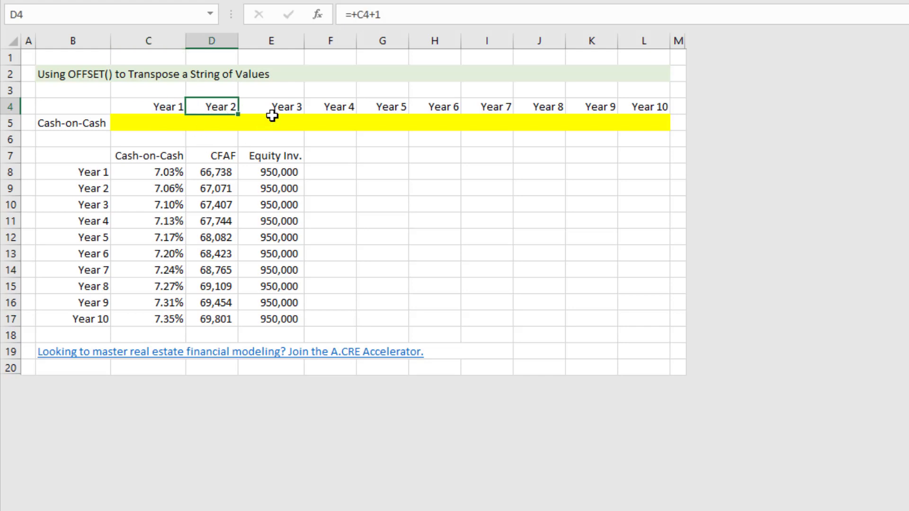
click(276, 115)
click(155, 104)
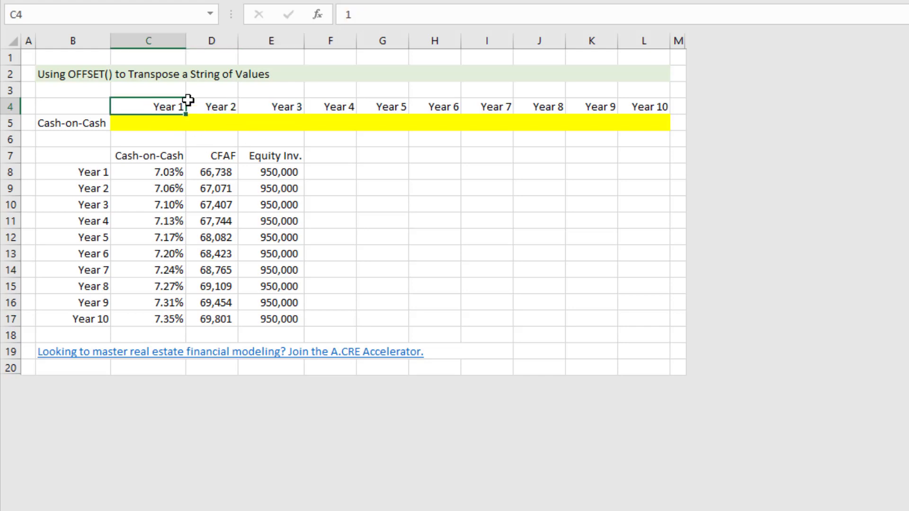
click(169, 132)
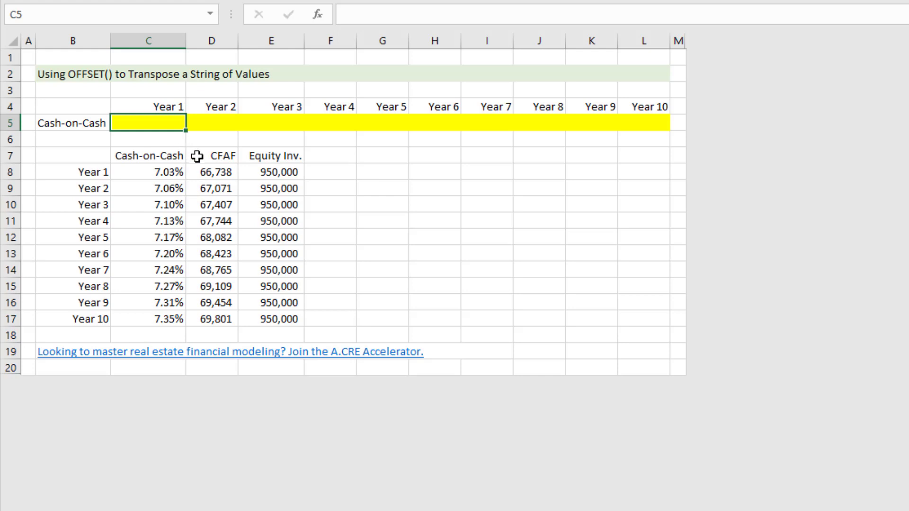
Start an =OFFSET(C7 formula in C5, anchored on the Cash-on-Cash heading cell.
text(=offse)
key(Tab)
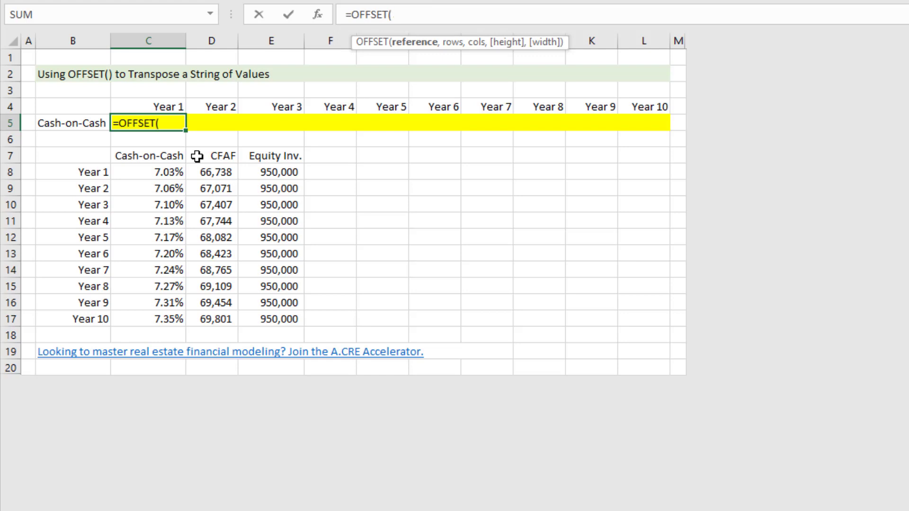
key(Down)
key(Down)
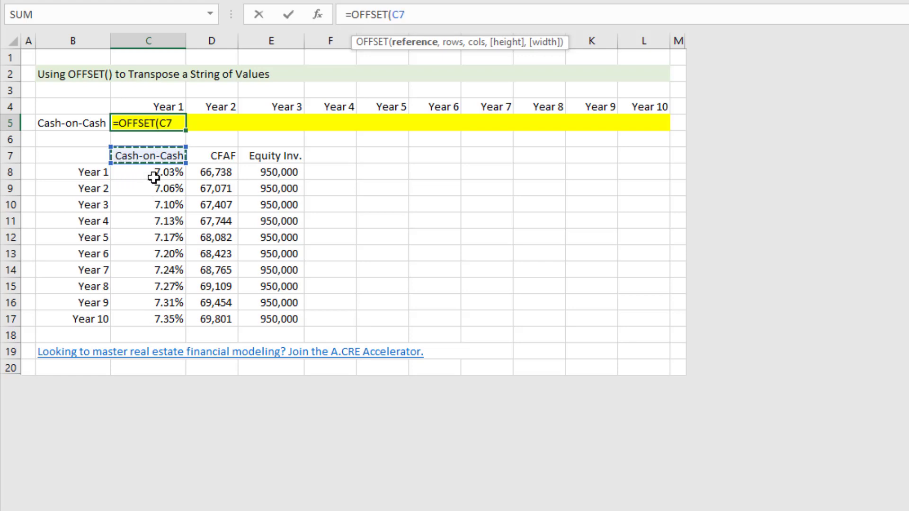
Complete the C5 formula as =OFFSET(C7,C4,0), using C4 as rows and 0 columns.
text(,)
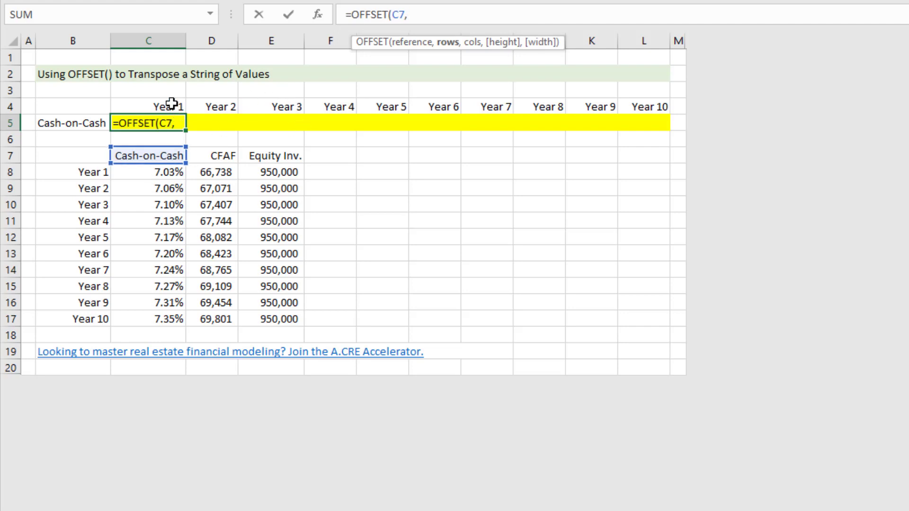
click(173, 107)
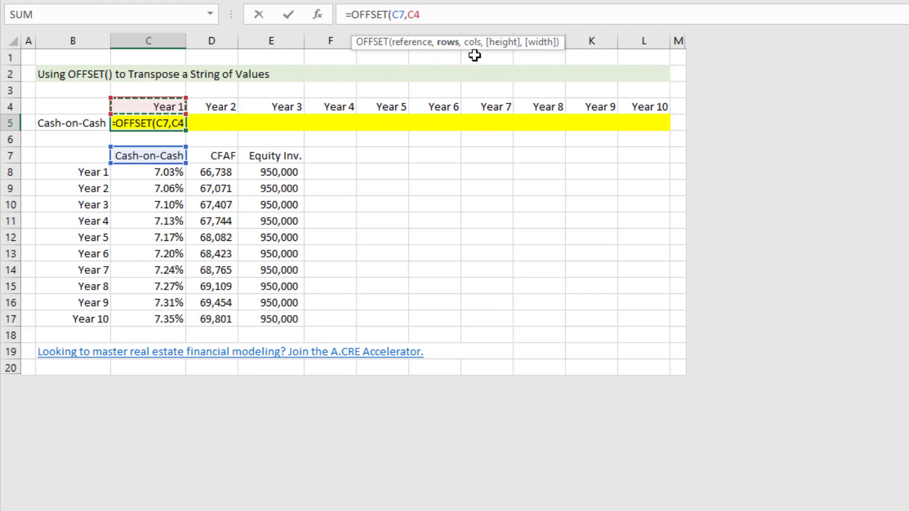
text(,)
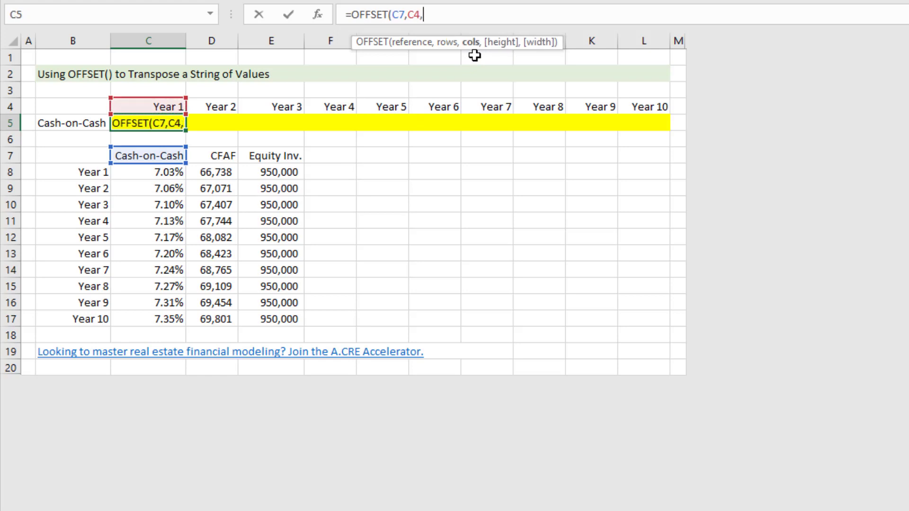
text(0)
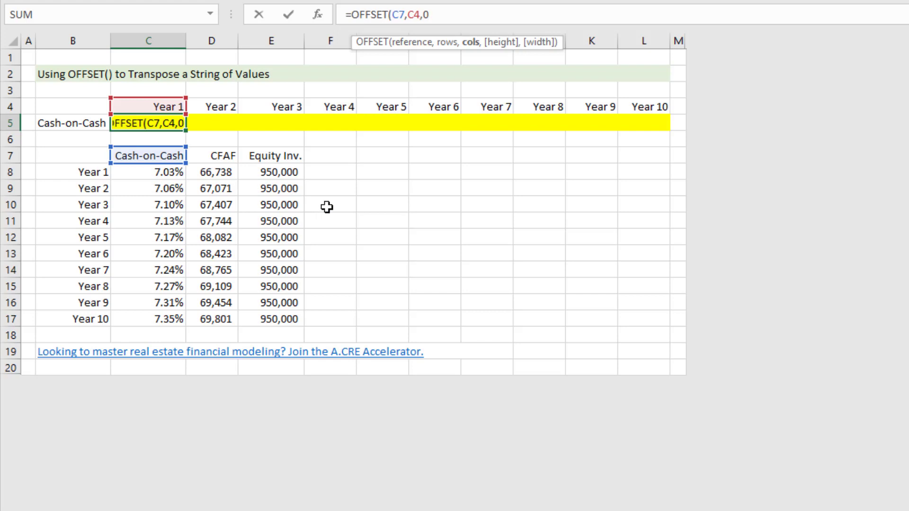
text())
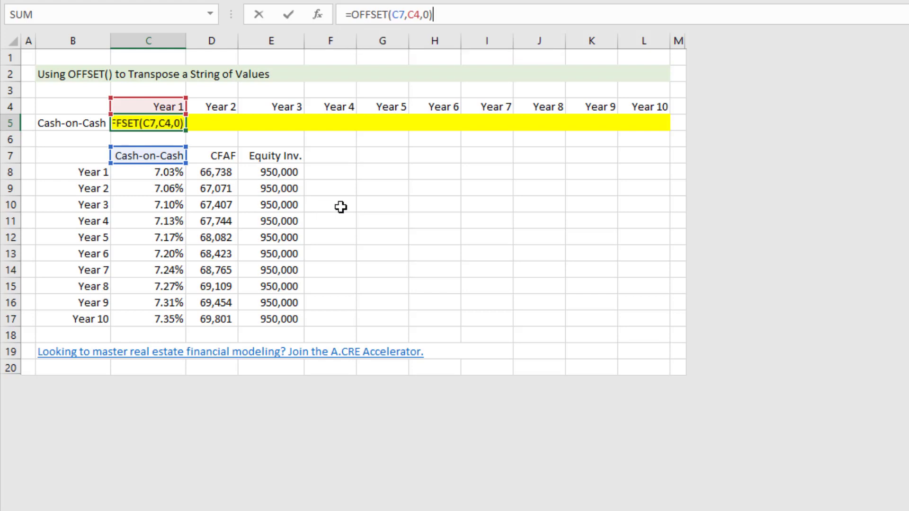
Make the anchor absolute as $C$7 and commit =OFFSET($C$7,C4,0), giving 7.03%.
click(399, 14)
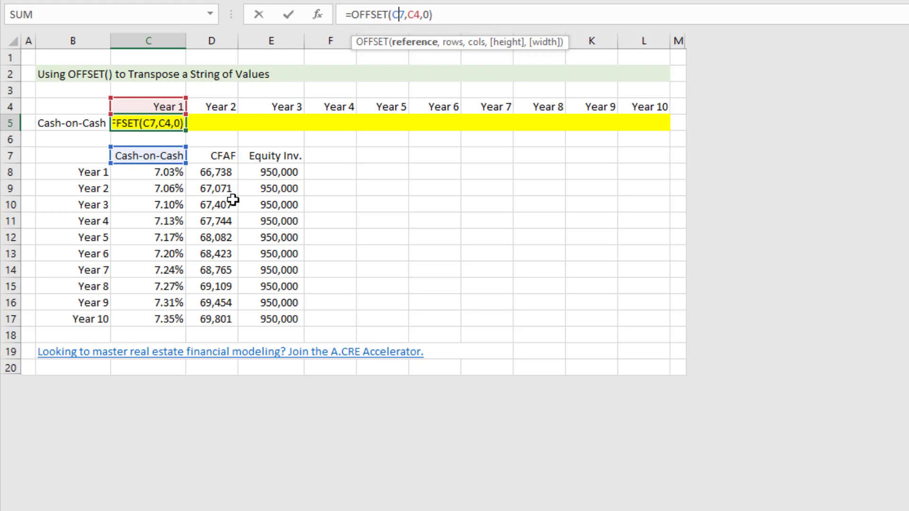
key(F4)
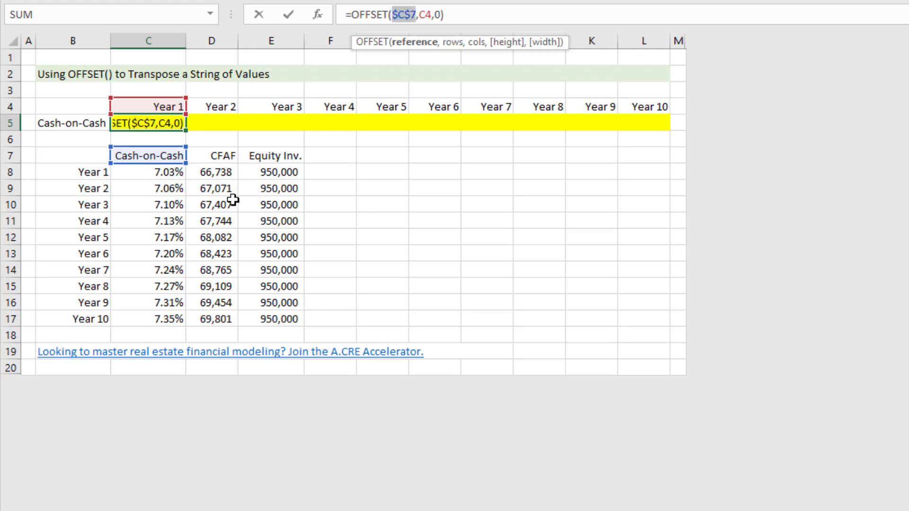
click(427, 14)
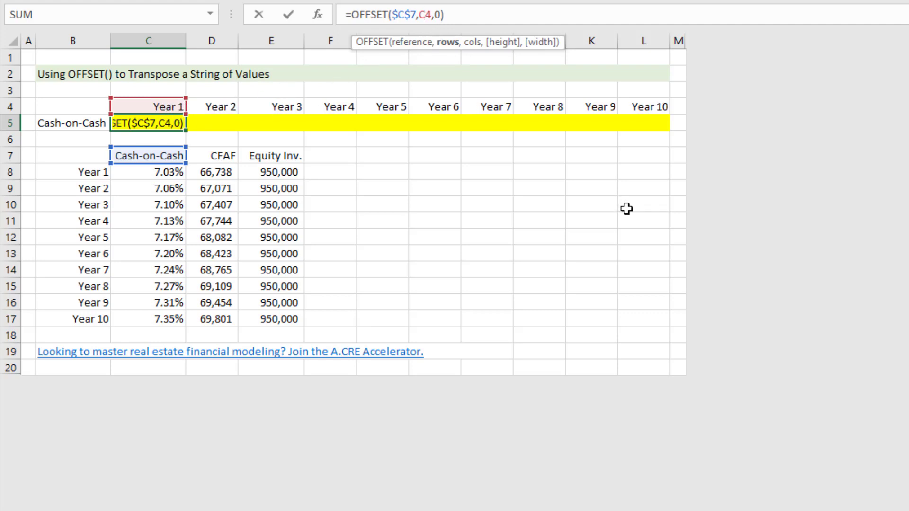
key(Return)
key(Up)
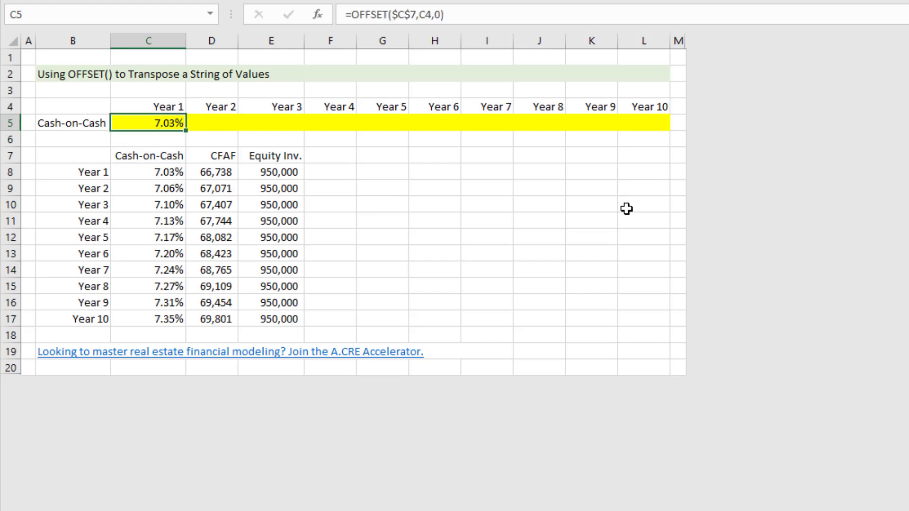
Copy the C5 OFFSET formula across D5:L5 for Years 2–10.
key(ctrl+c)
key(Right)
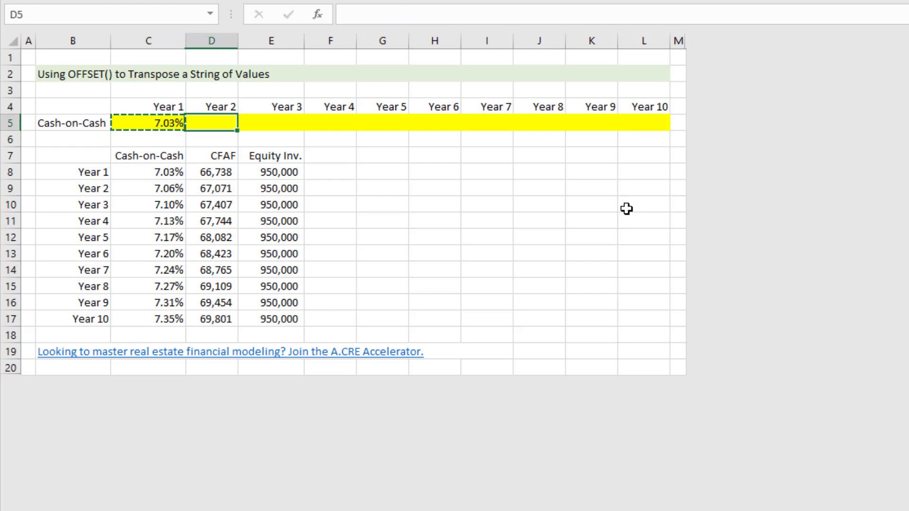
key(shift+Right)
key(shift+Right)
key(shift+Right)
key(shift+Right)
key(shift+Right)
key(shift+Right)
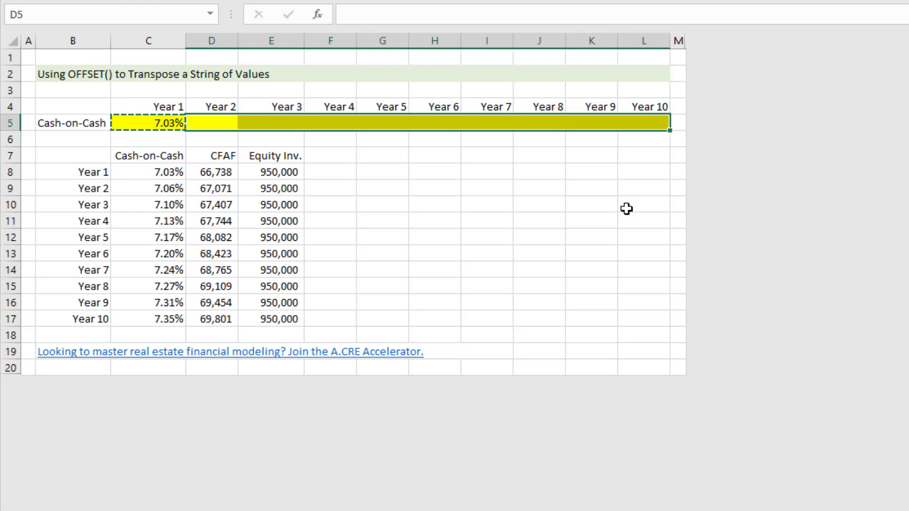
key(ctrl+v)
key(Escape)
key(Left)
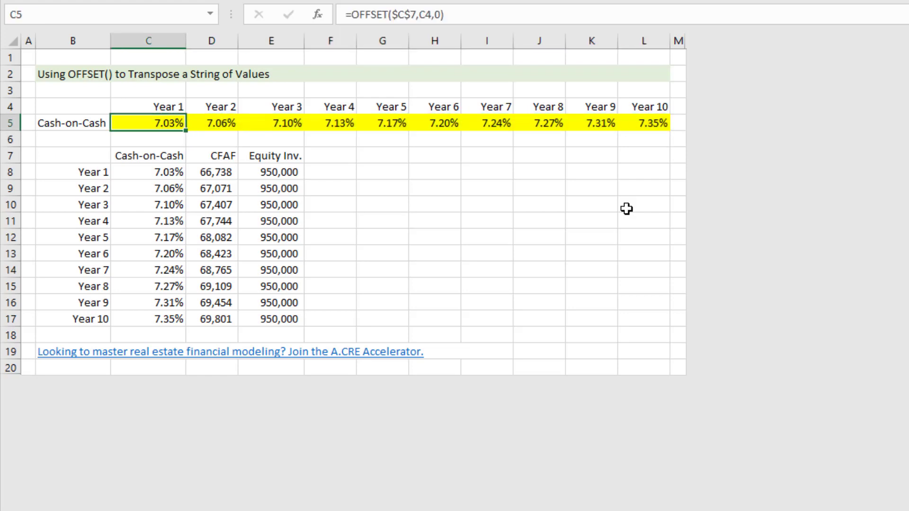
Check the copied OFFSET formulas in D5 and I5.
key(Right)
key(F2)
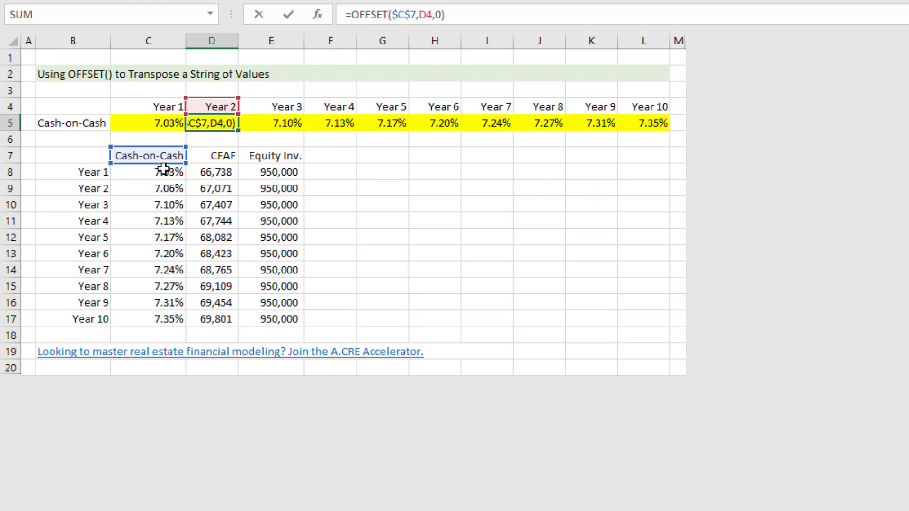
key(Escape)
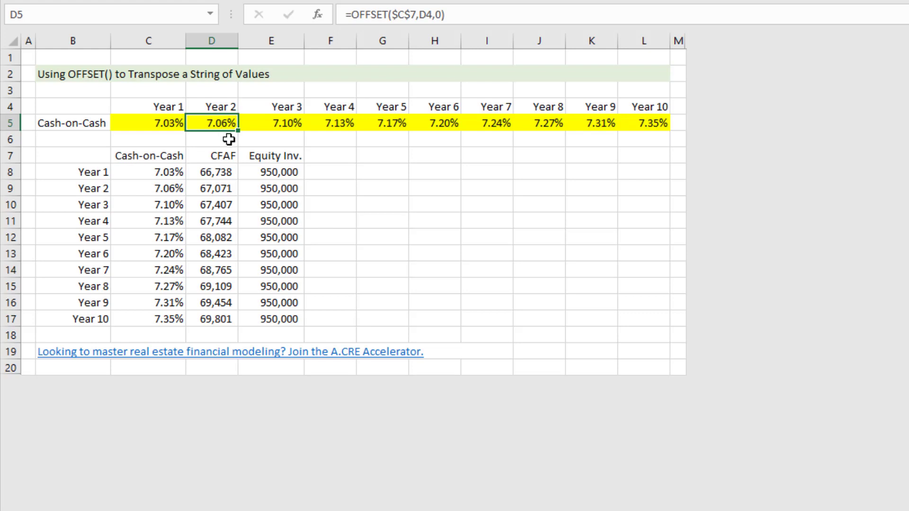
key(Right)
key(Right)
key(Right)
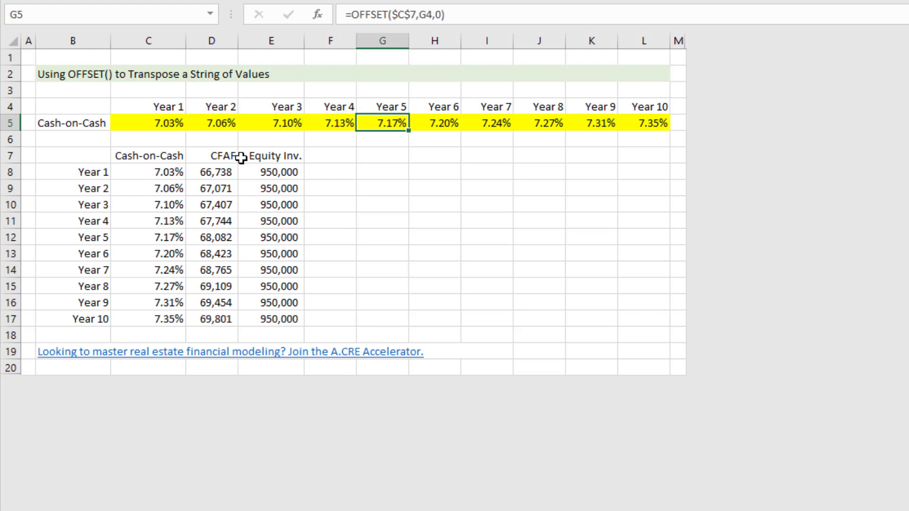
key(Right)
key(Right)
key(F2)
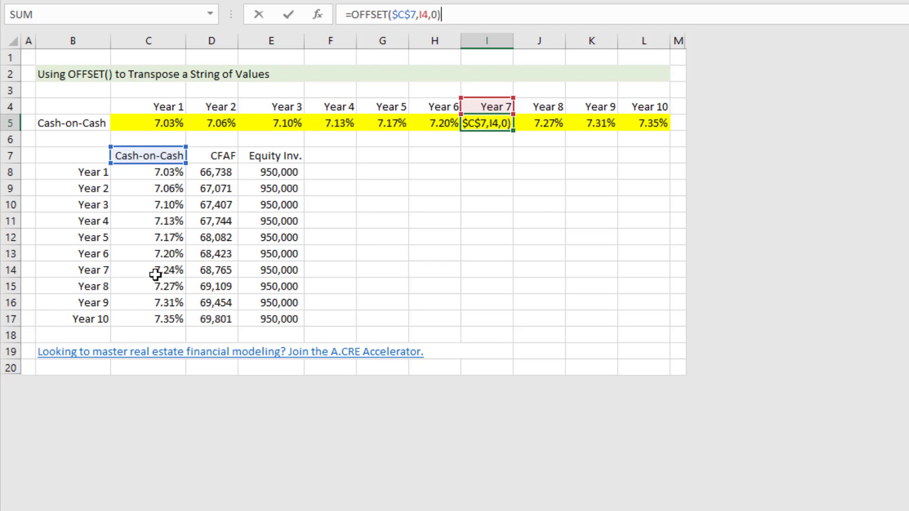
key(ctrl+Return)
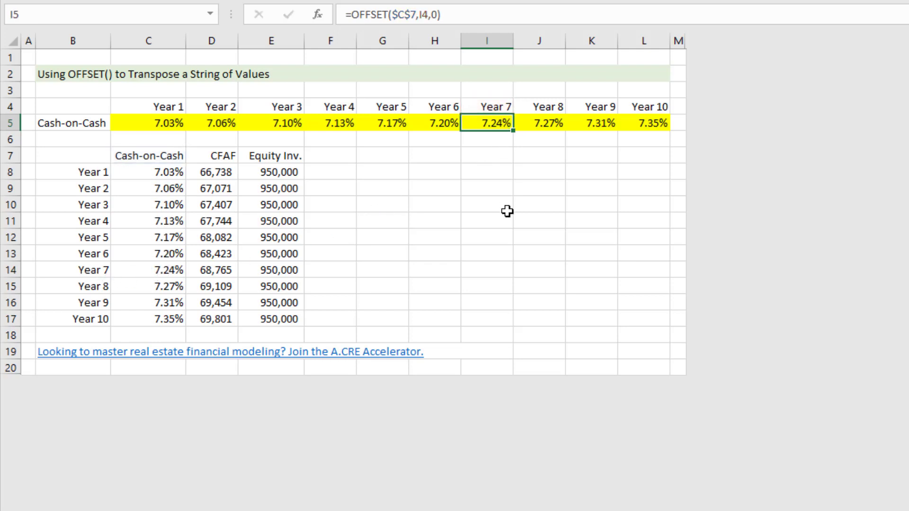
Set the fill of C5:L5 to No Fill, removing the yellow highlight.
key(ctrl+Left)
key(Right)
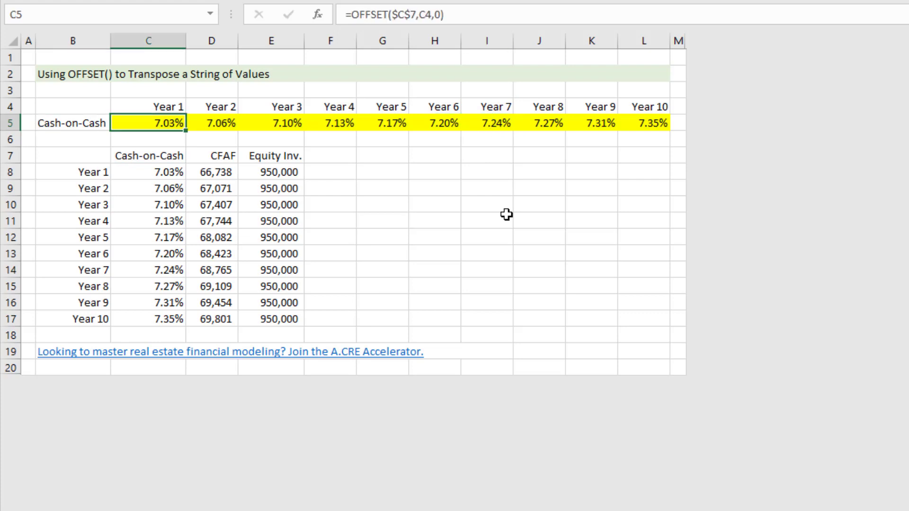
key(ctrl+shift+Right)
key(alt+h)
key(h)
key(n)
key(Left)
key(Up)
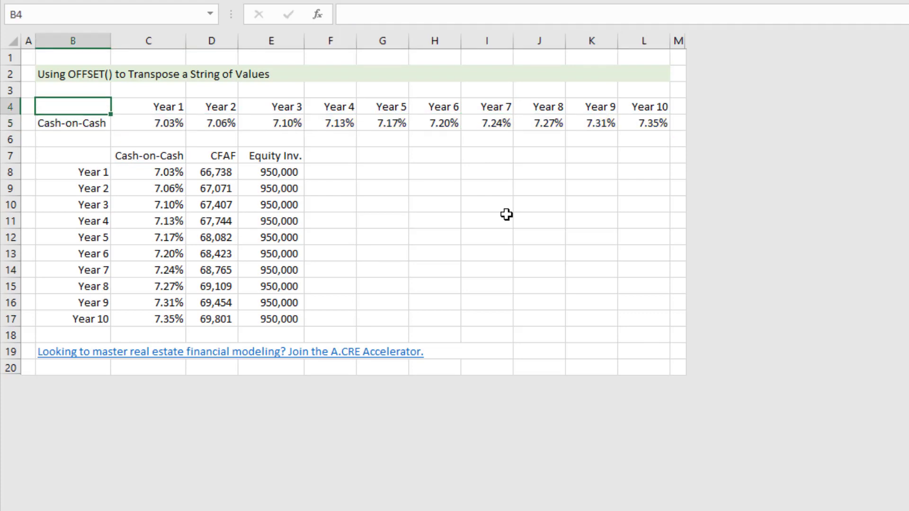